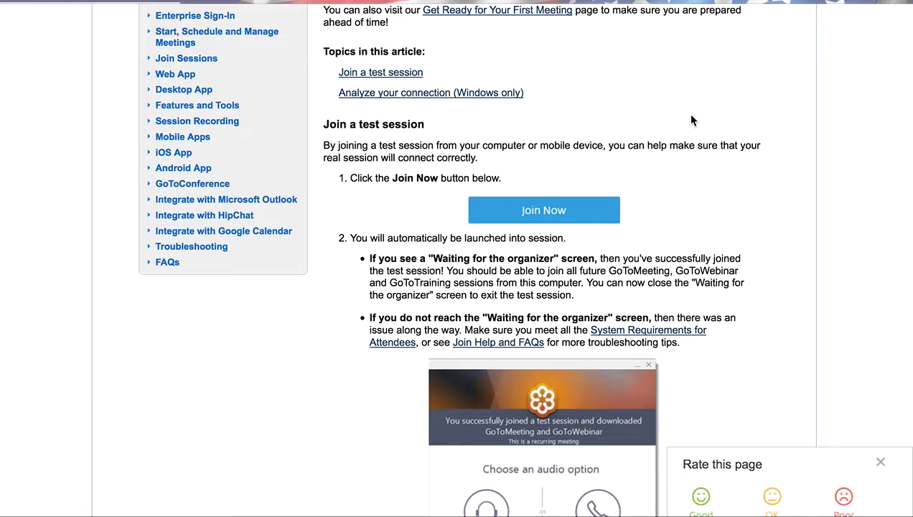
Step: Join the GoToMeeting test session and let the browser launch the meeting app
scroll(691, 120, up, 3)
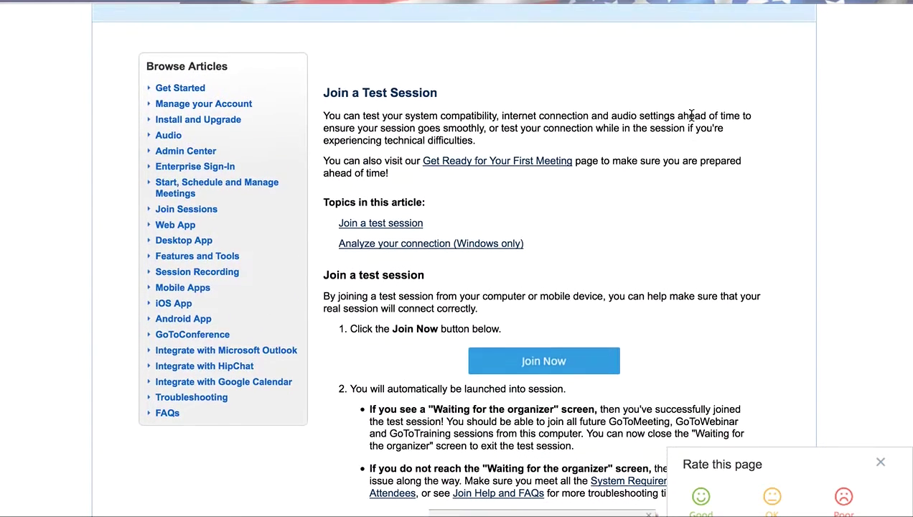
scroll(690, 119, up, 3)
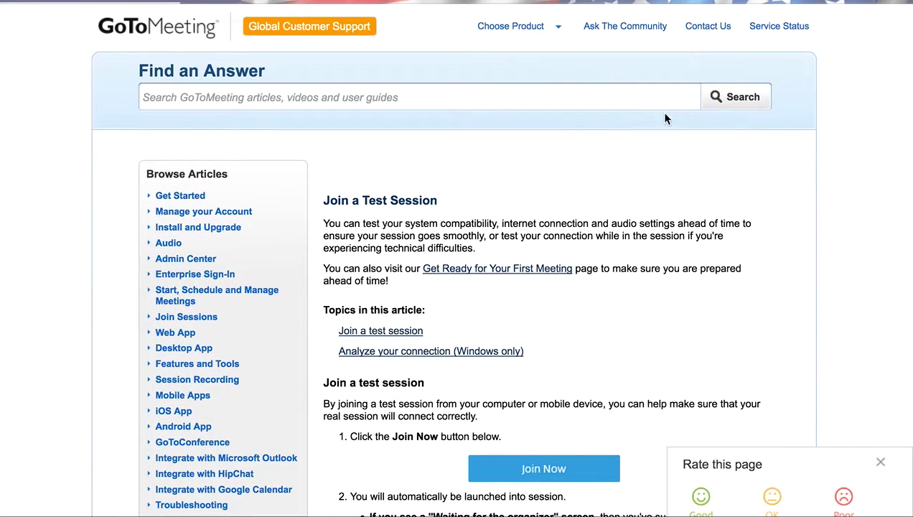
scroll(612, 123, down, 1)
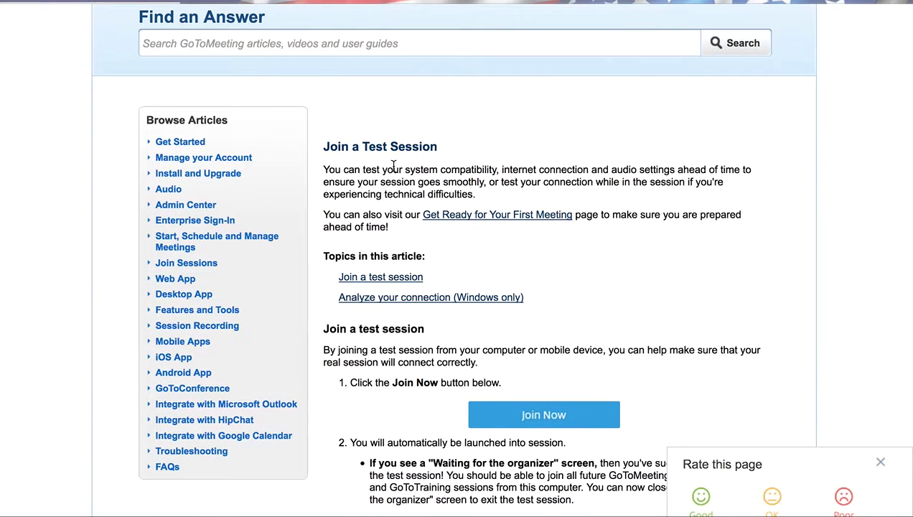
scroll(655, 157, down, 1)
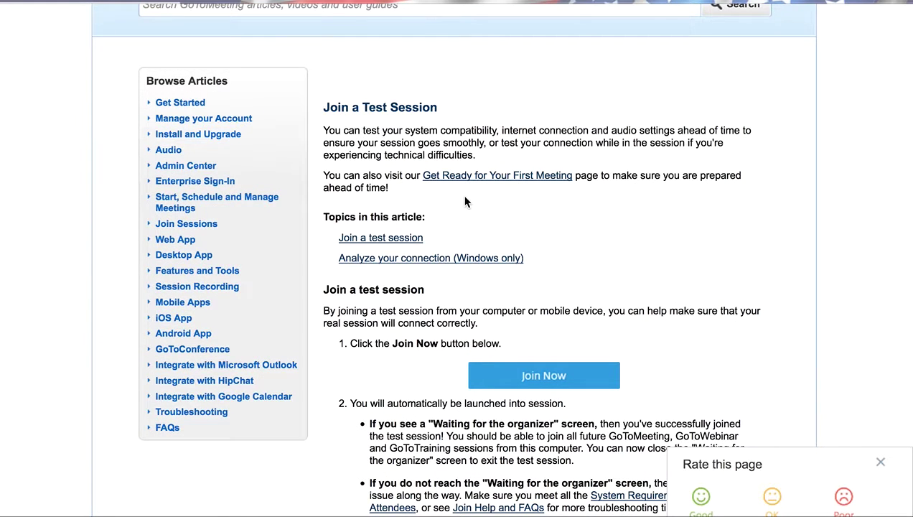
scroll(628, 152, down, 3)
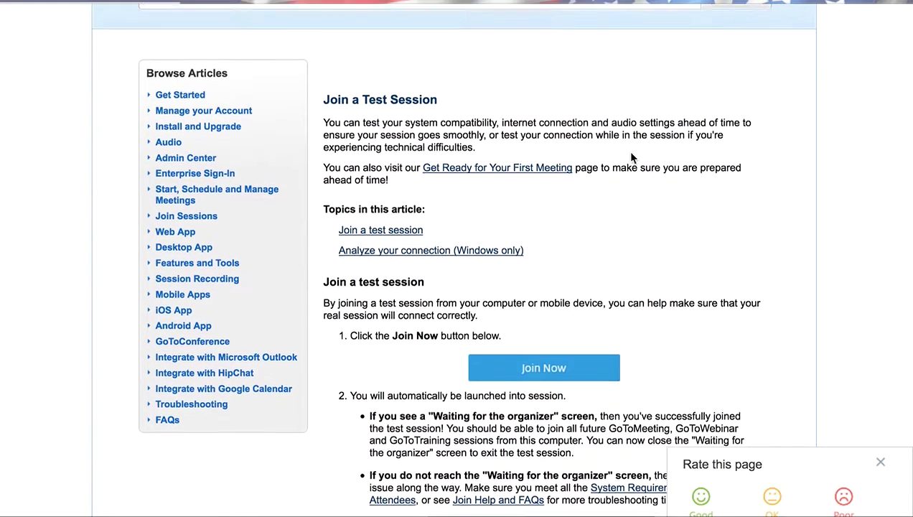
scroll(632, 154, down, 1)
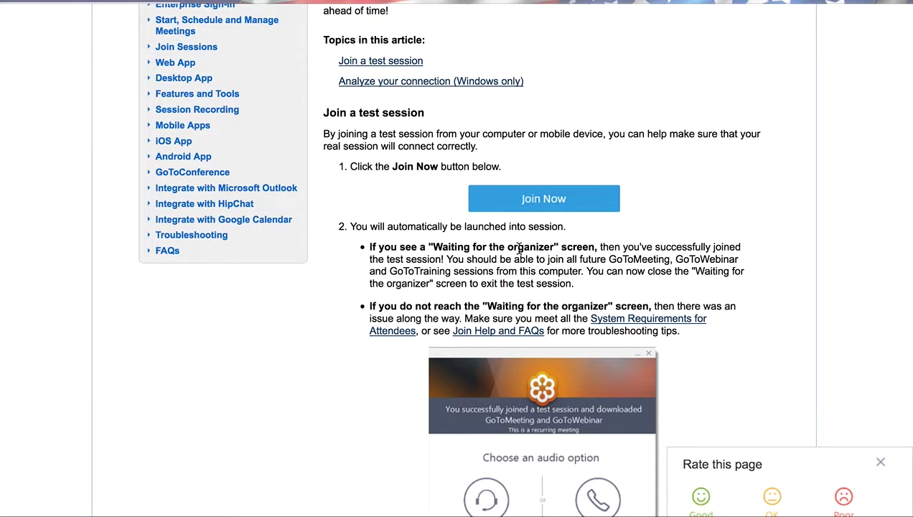
click(546, 201)
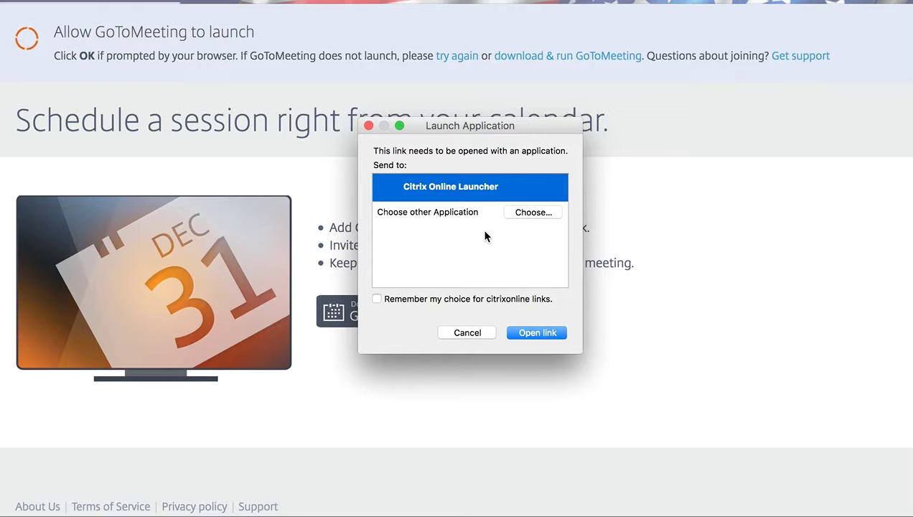
click(539, 333)
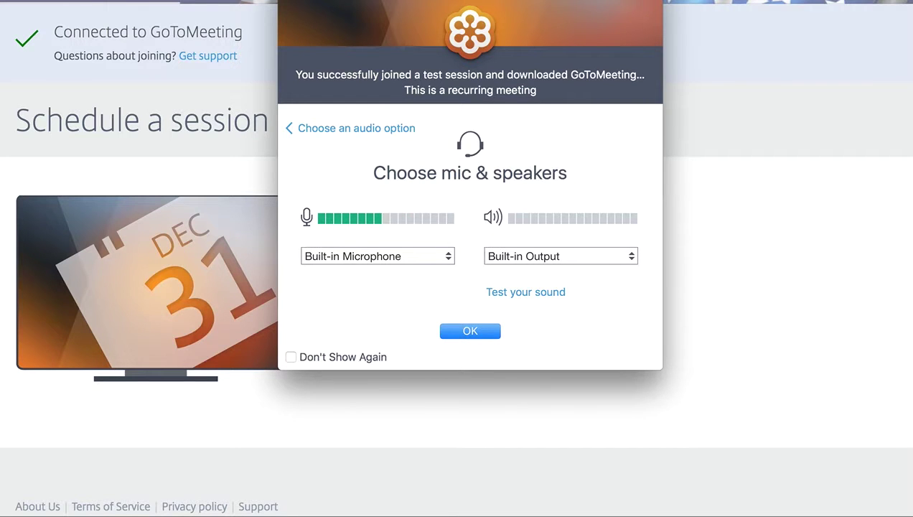
Step: Keep Built-in Microphone as the input and Built-in Output as the speakers
drag(571, 1, 570, 32)
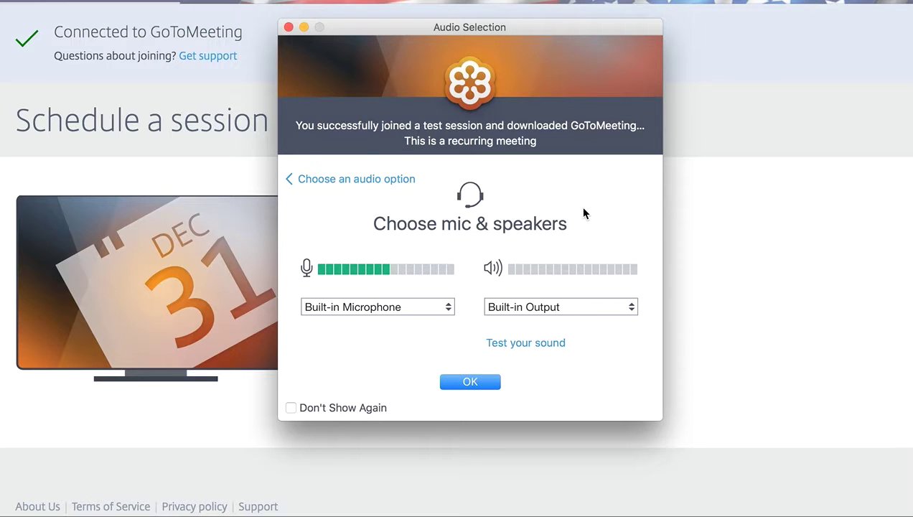
click(407, 306)
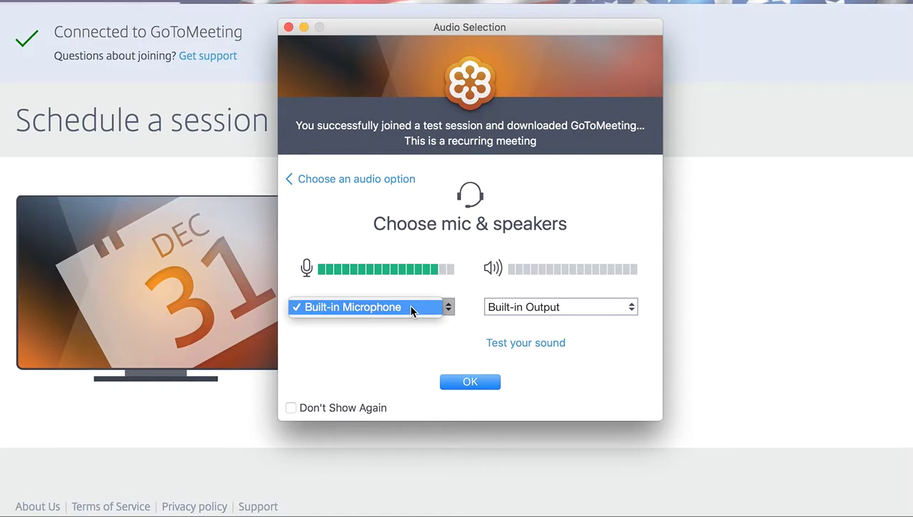
click(412, 309)
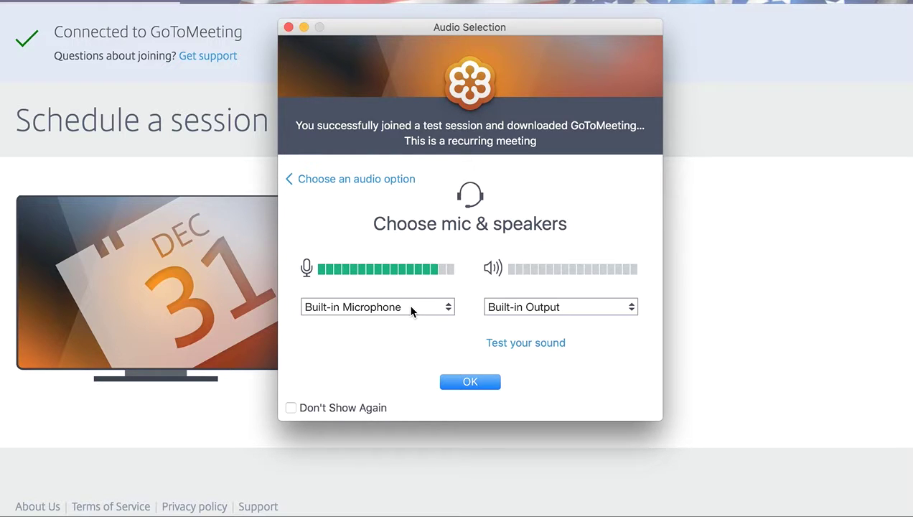
click(411, 307)
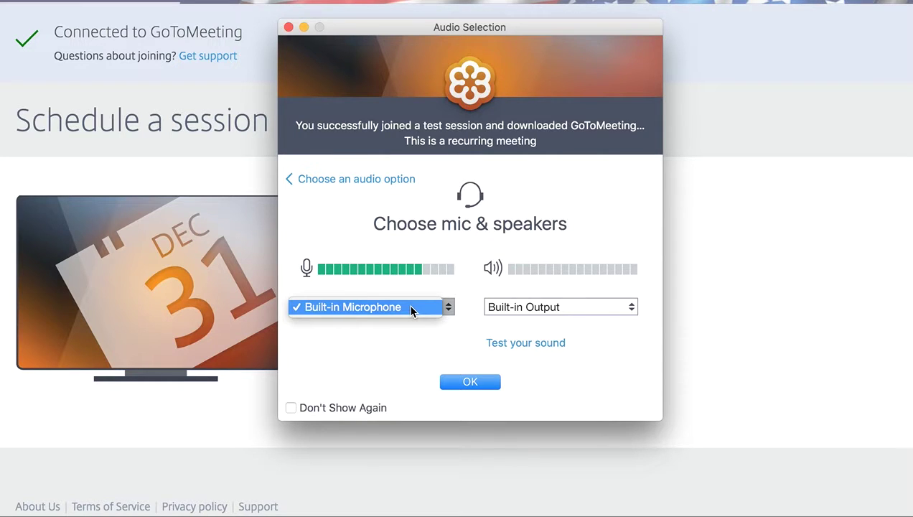
click(413, 309)
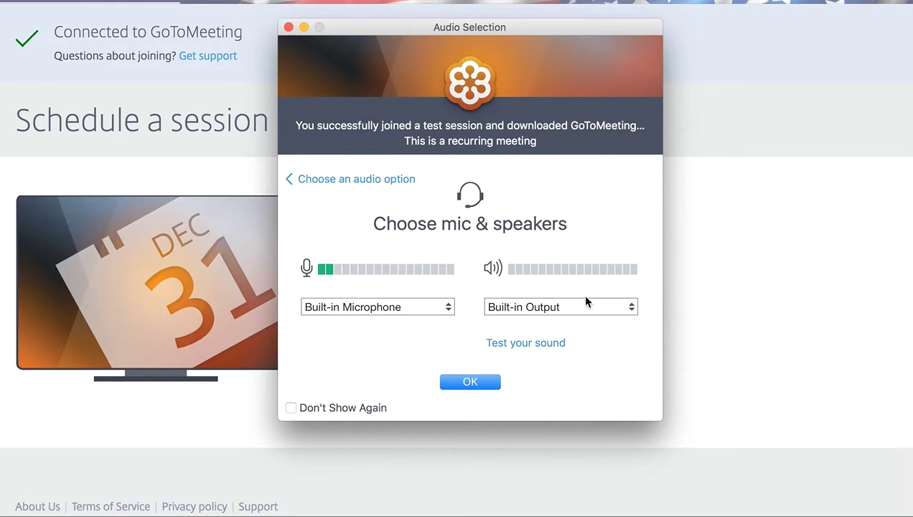
click(573, 312)
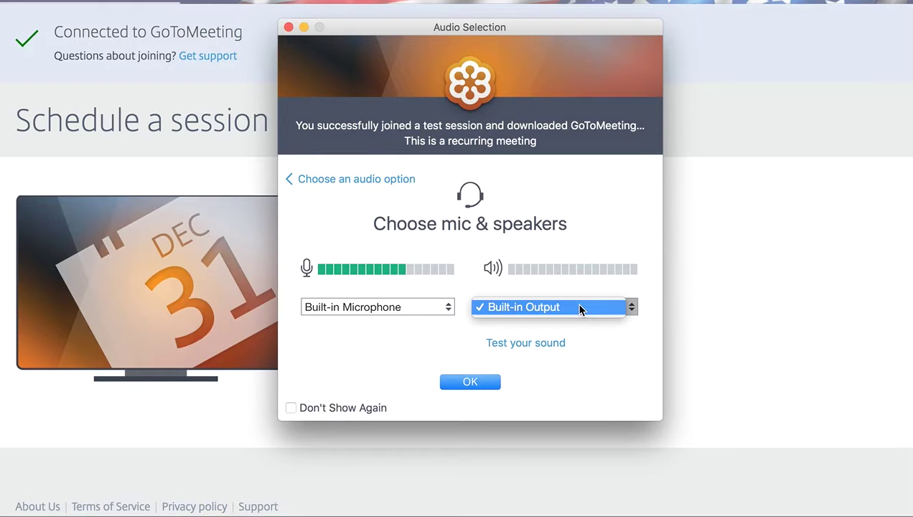
click(580, 309)
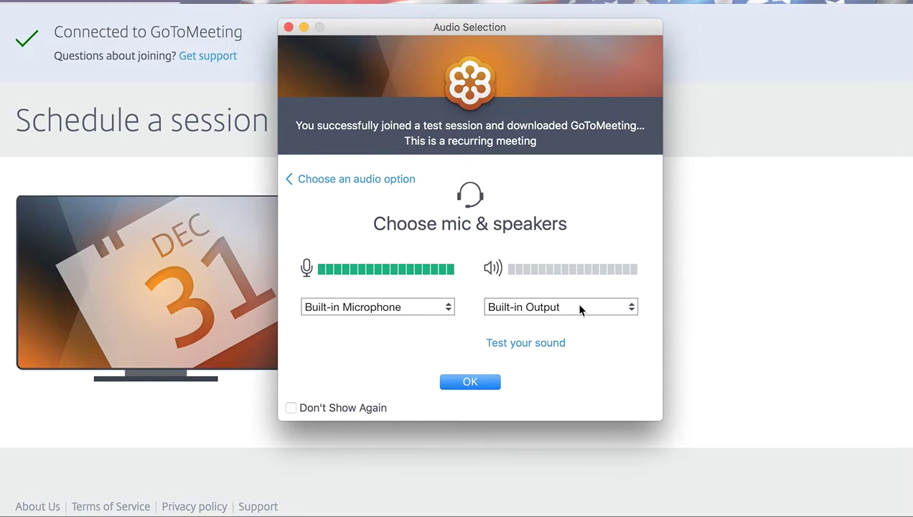
Step: Play and stop a speaker test sound, then go back to the Computer Audio or Phone Call choice
click(531, 344)
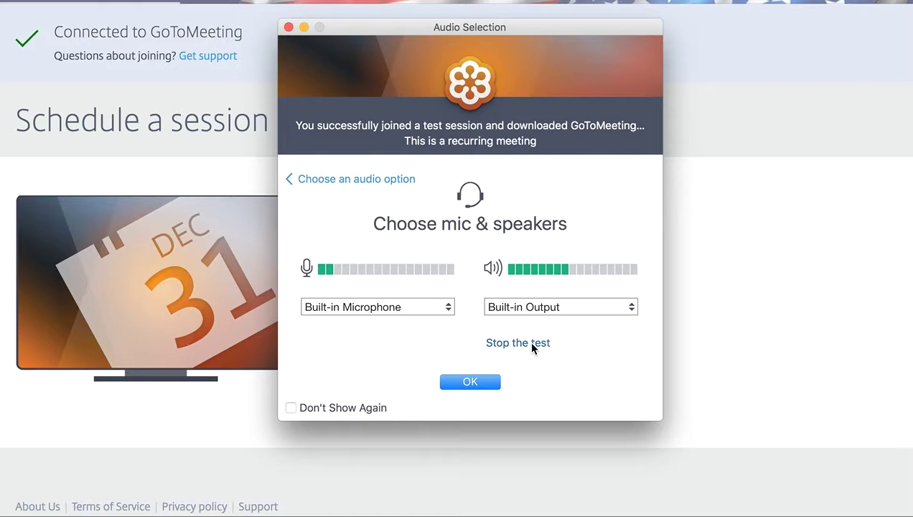
click(532, 344)
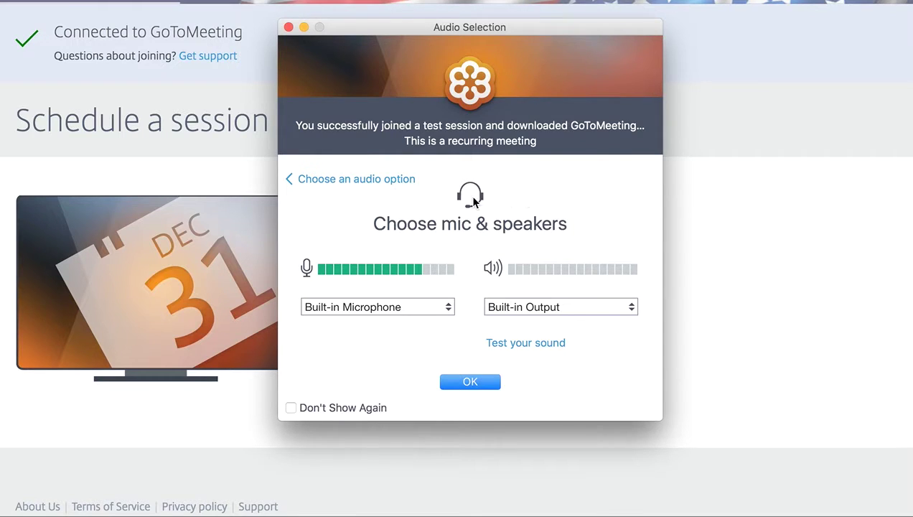
click(385, 181)
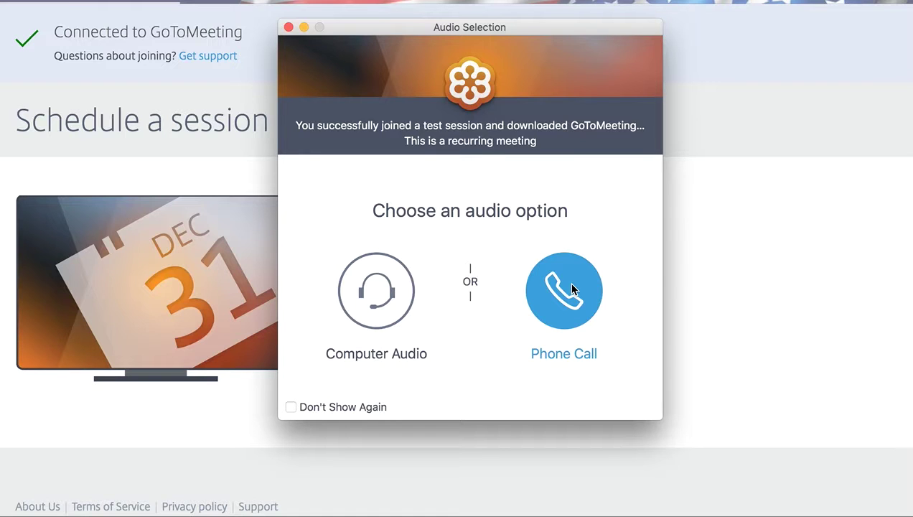
Step: Close the test meeting window and confirm leaving the session
click(289, 28)
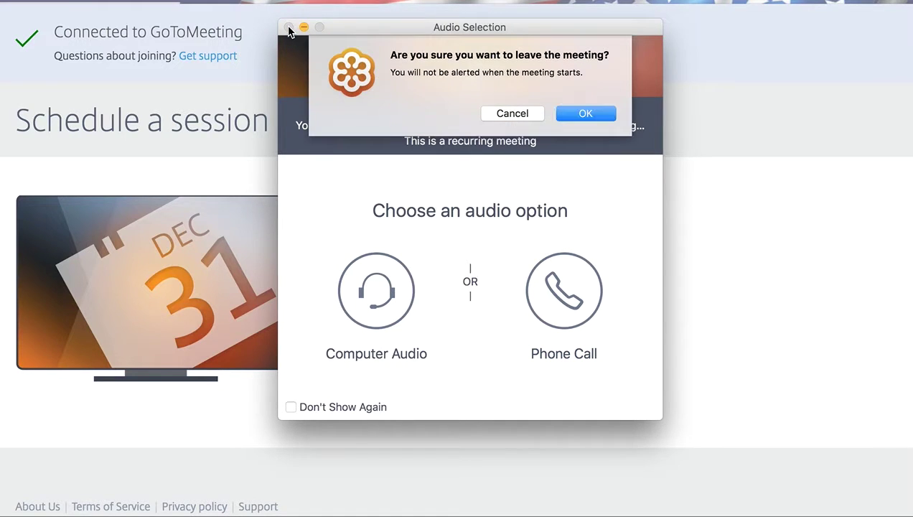
click(584, 115)
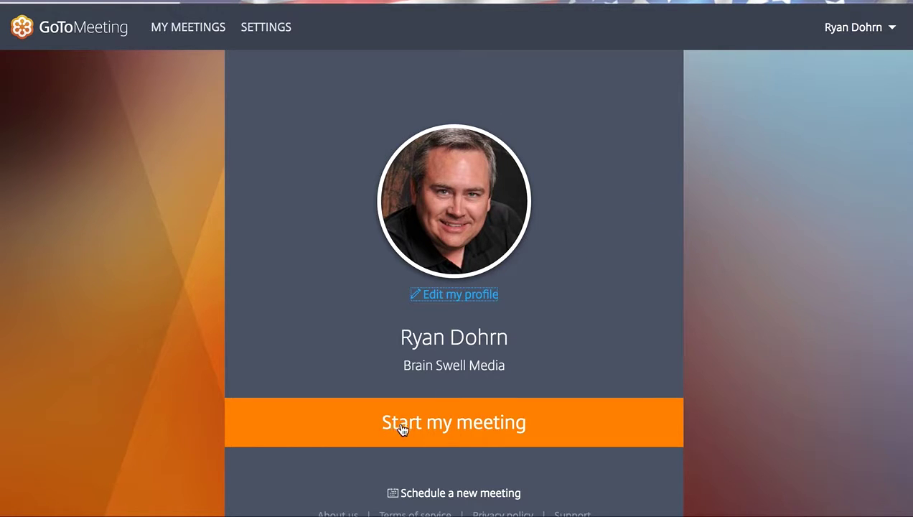
Step: Start my own meeting from the account page and allow the browser to launch the app
click(466, 425)
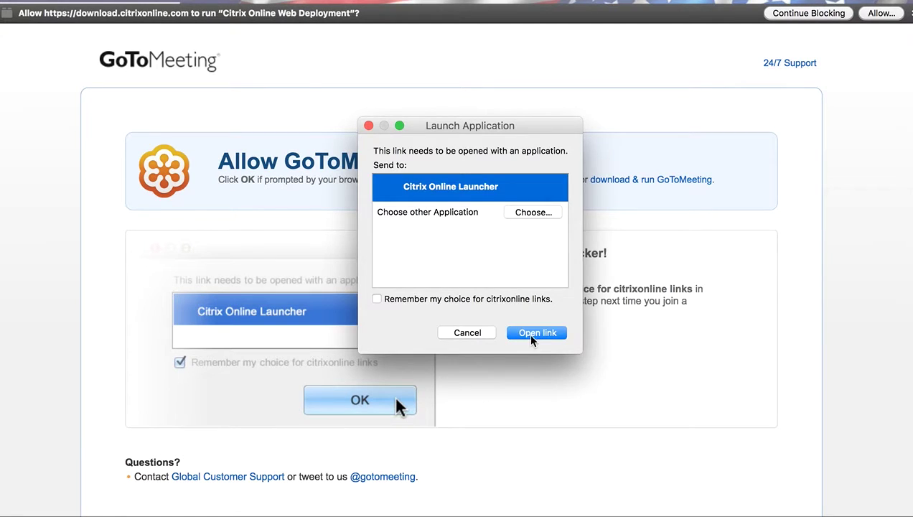
click(532, 333)
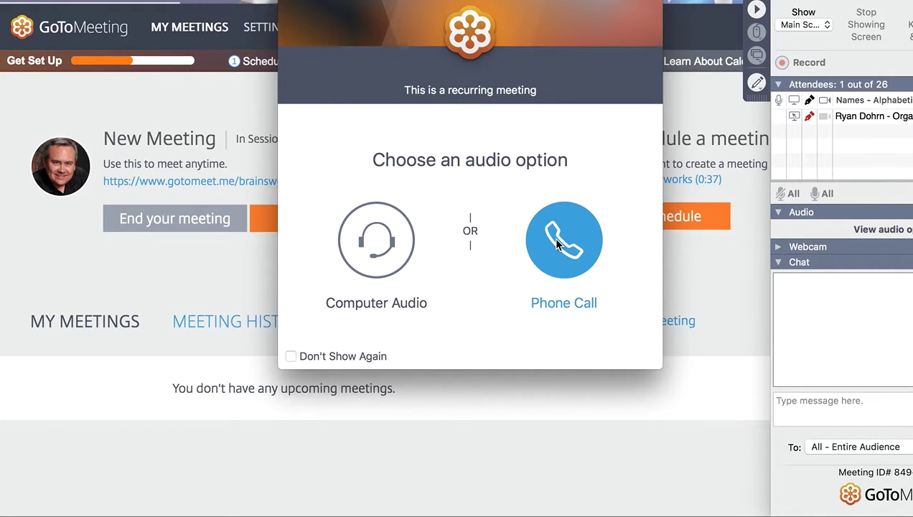
Step: Choose Computer Audio with Built-in Microphone and Built-in Output for the new meeting
click(373, 257)
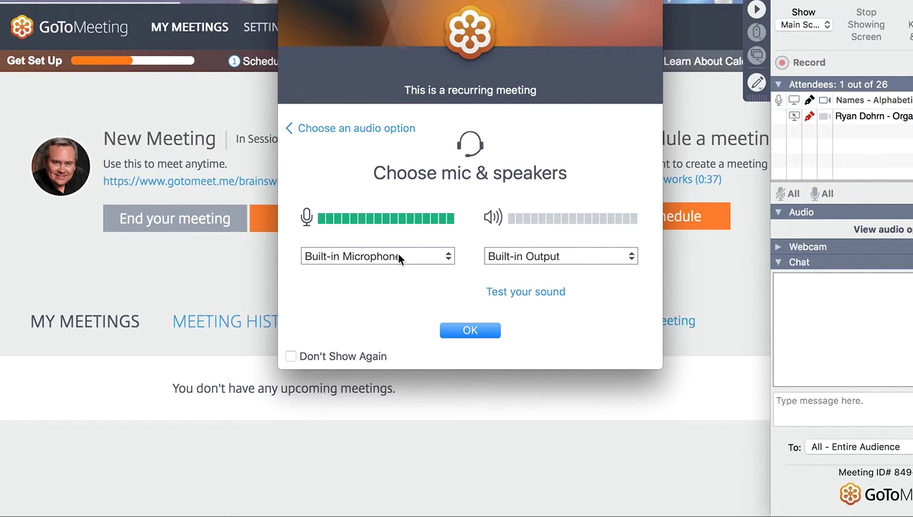
click(400, 258)
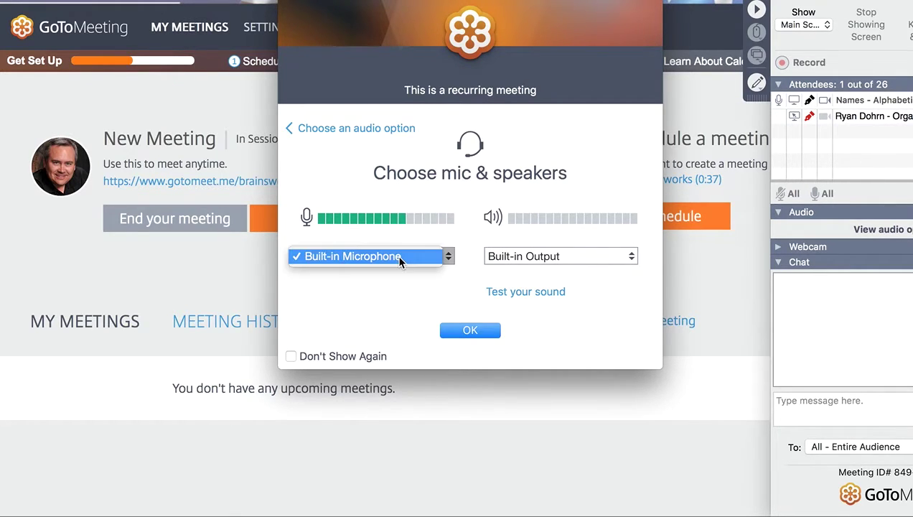
click(400, 260)
click(400, 260)
click(400, 260)
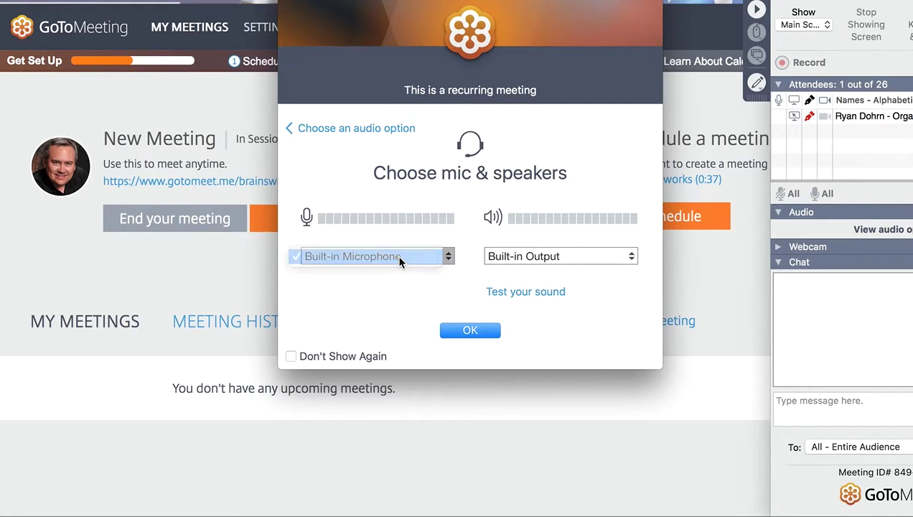
click(524, 258)
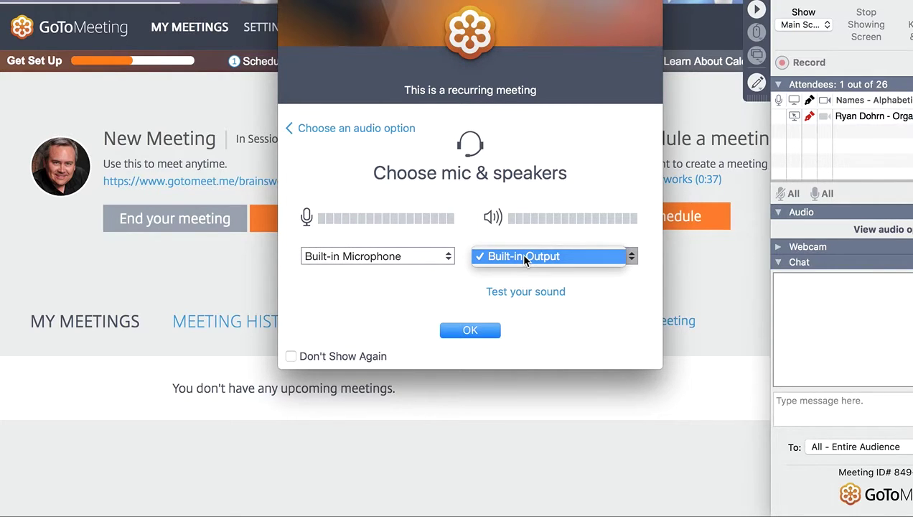
click(525, 258)
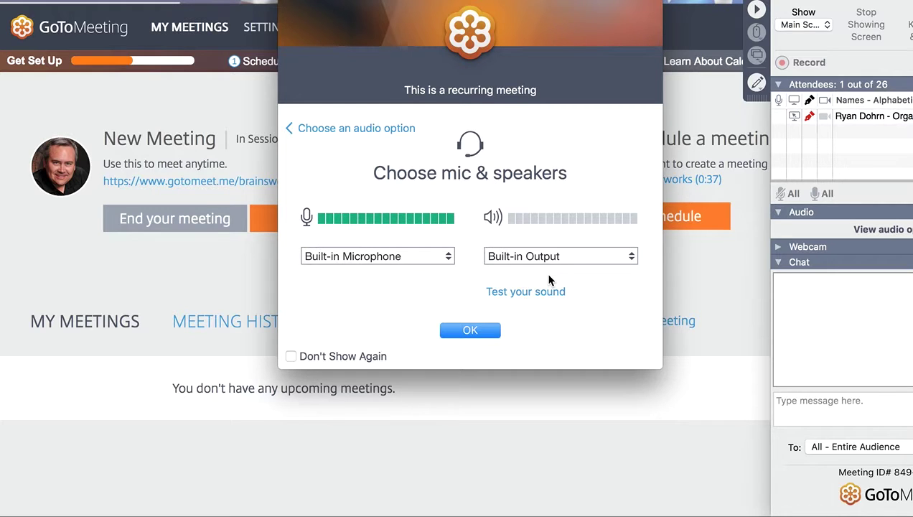
Step: Confirm the audio devices and bring the expanded Control Panel fully into view
click(470, 330)
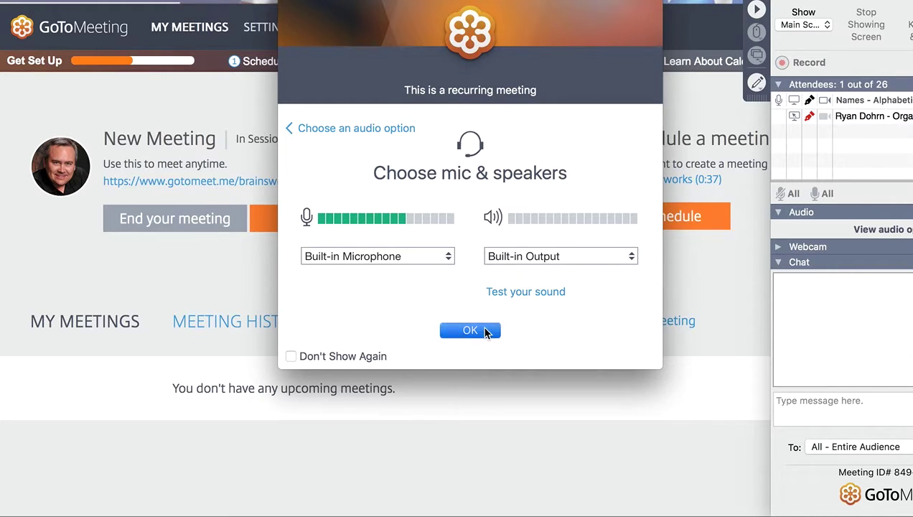
drag(886, 2, 734, 16)
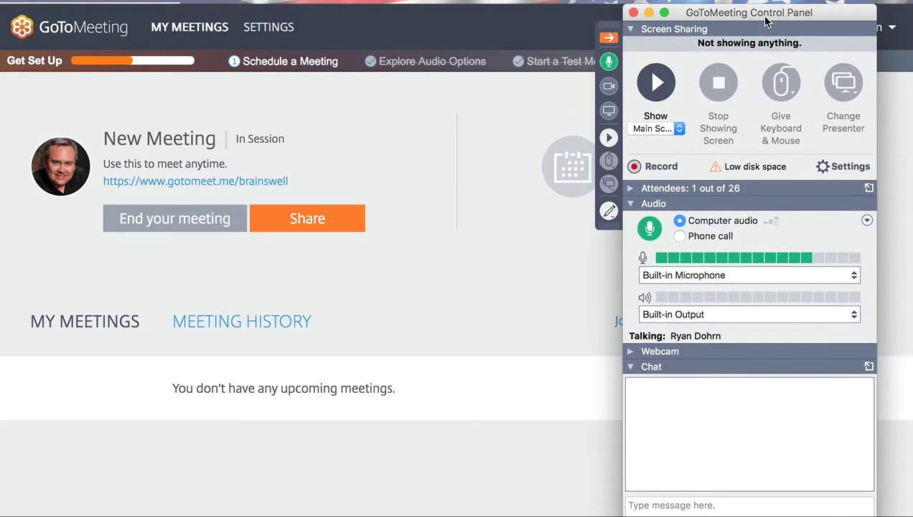
click(608, 40)
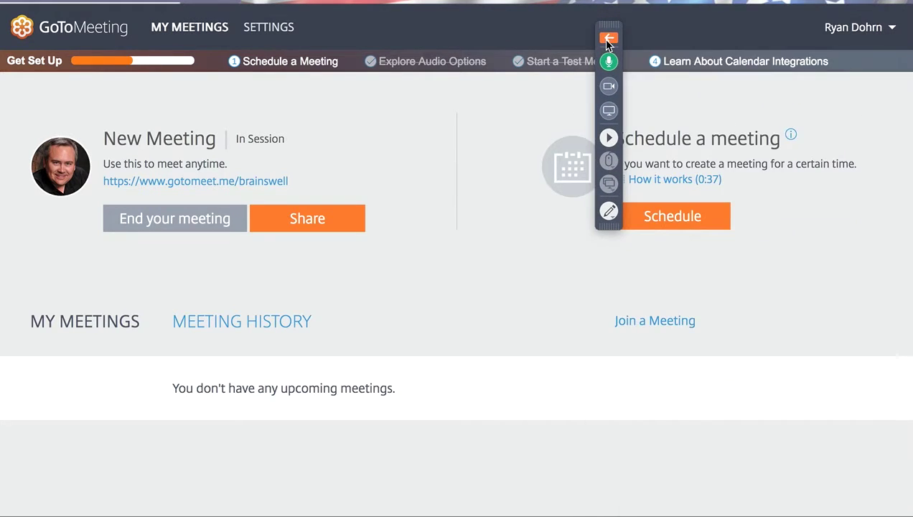
click(608, 40)
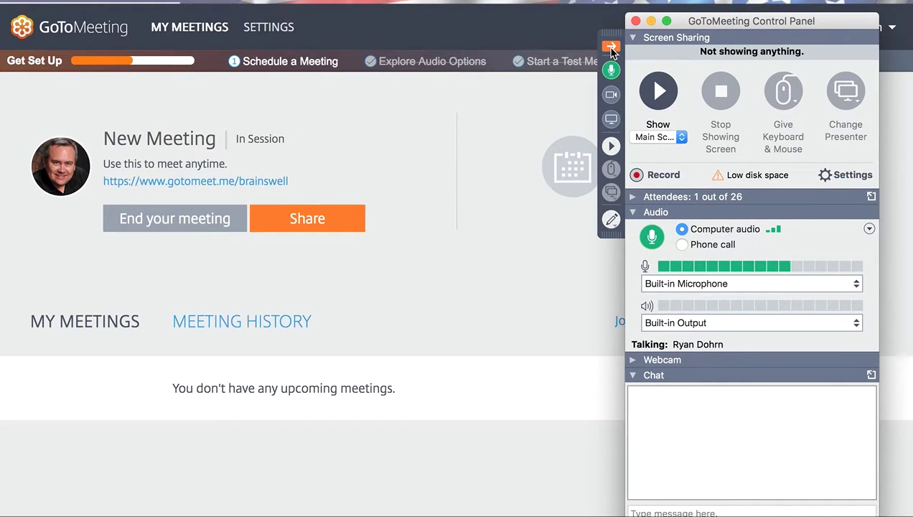
click(610, 47)
click(611, 47)
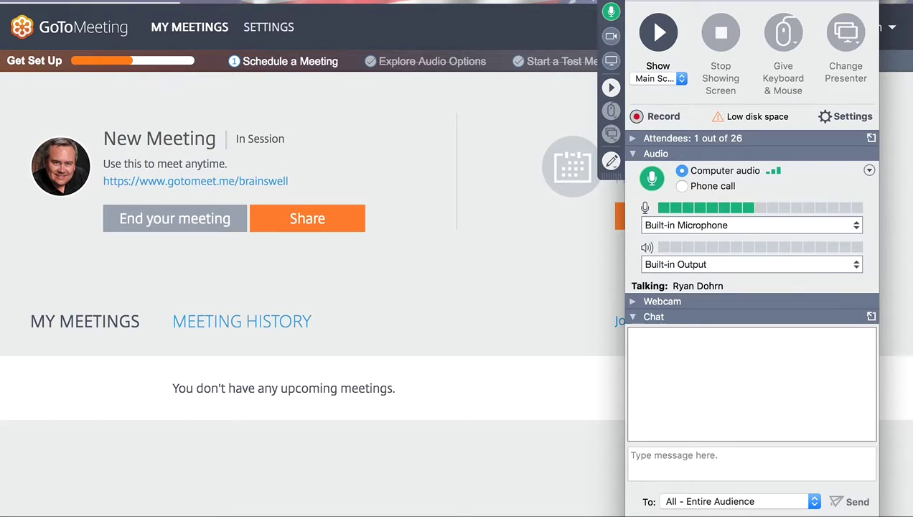
drag(731, 36, 733, 30)
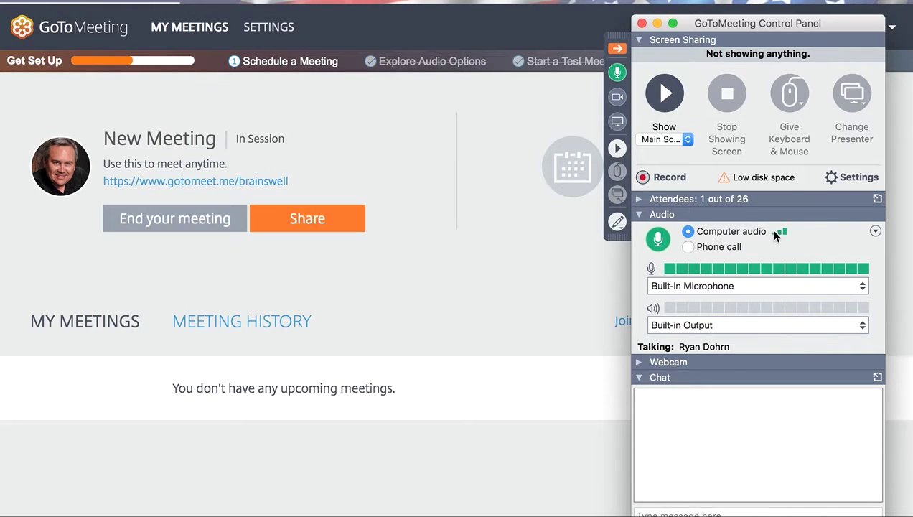
Step: Switch audio to Phone call and send 'hello.' to everyone in chat
click(689, 248)
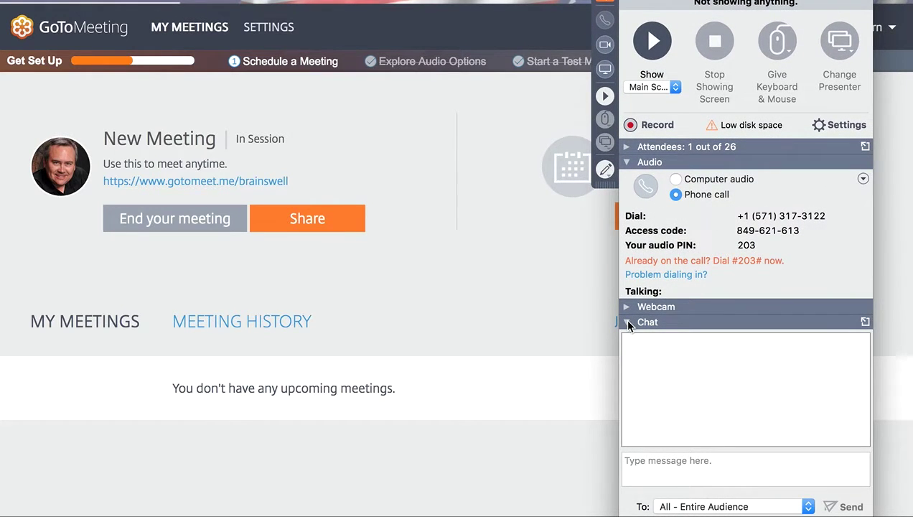
click(628, 322)
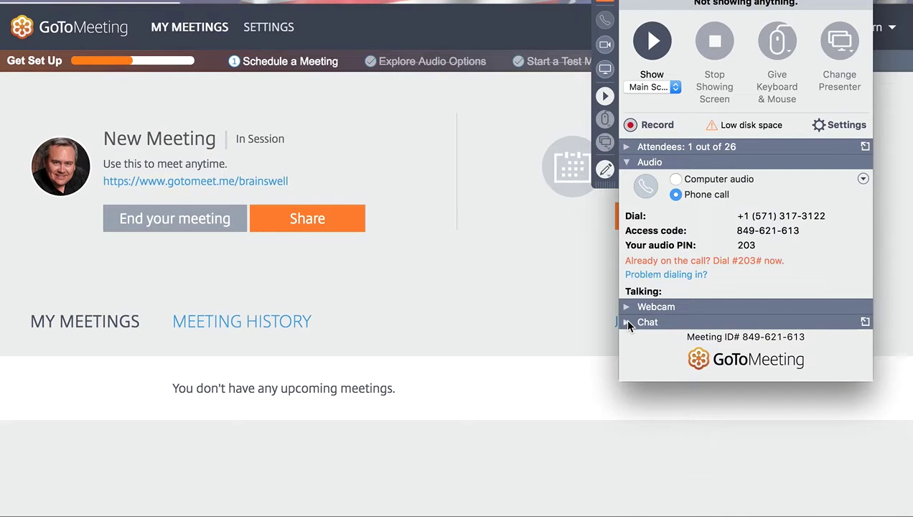
click(627, 321)
click(673, 456)
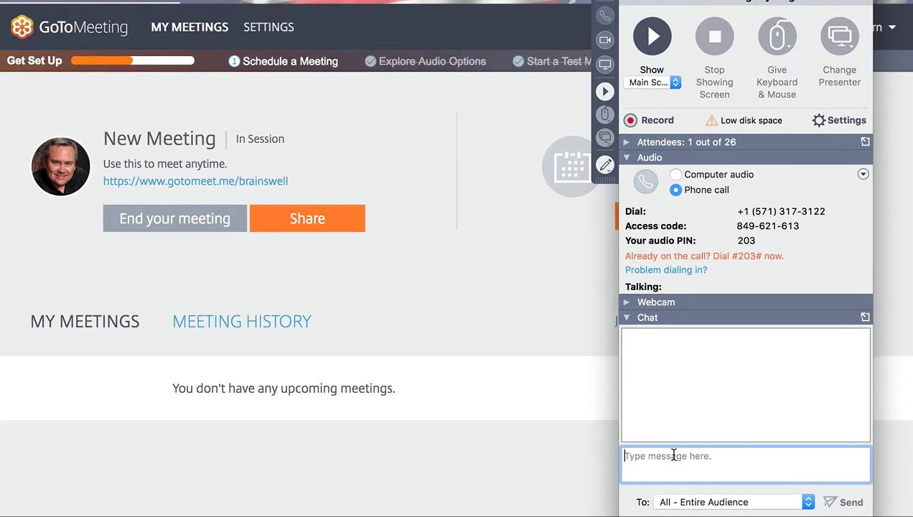
text(hello.)
key(Return)
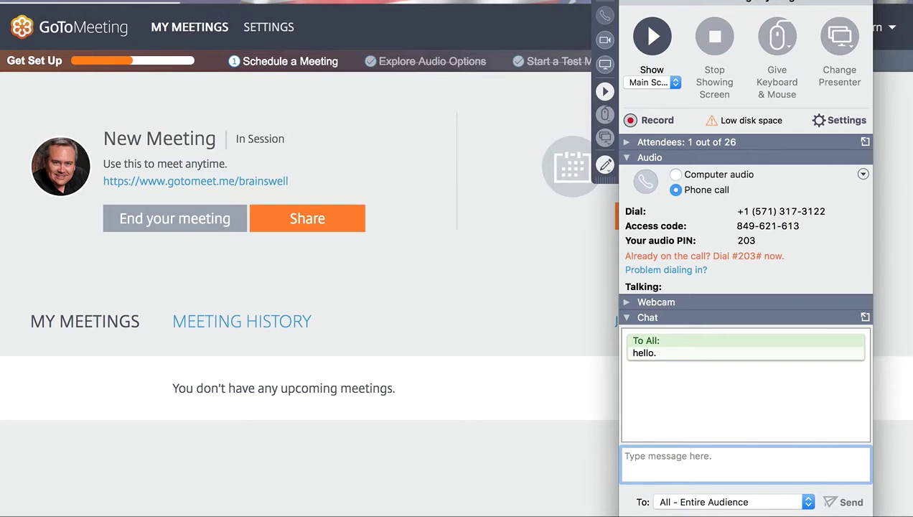
mouse_move(775, 15)
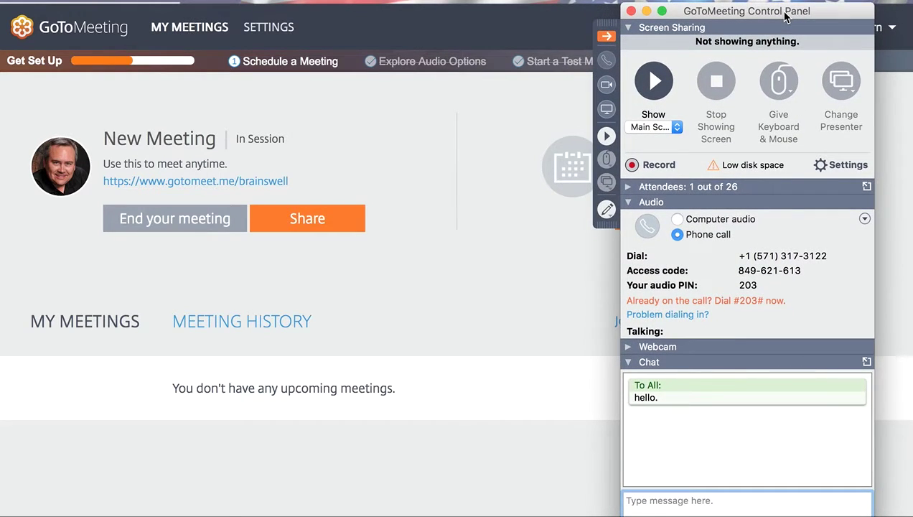
Step: Collapse the Audio section and start sharing the webcam, moving its viewer up
click(628, 204)
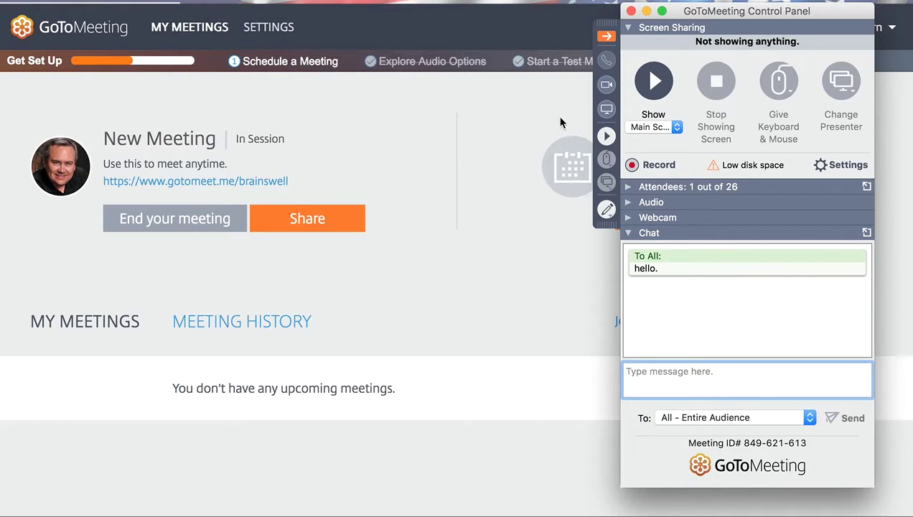
click(606, 85)
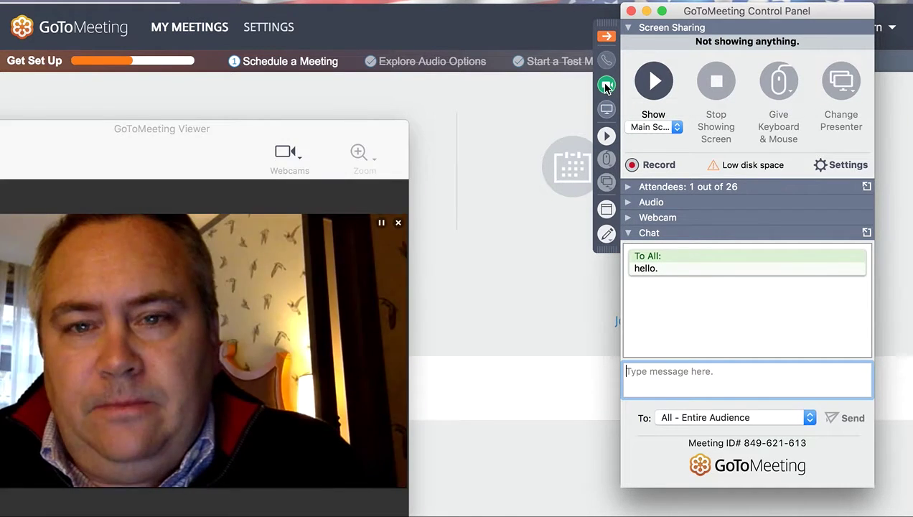
drag(234, 134, 423, 63)
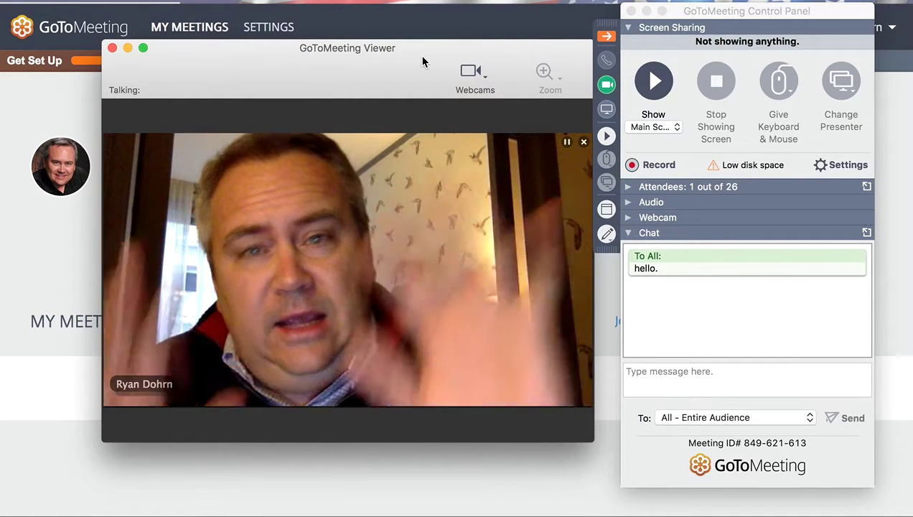
Step: Open and close the webcam Preferences, then stop sharing the webcam
click(482, 73)
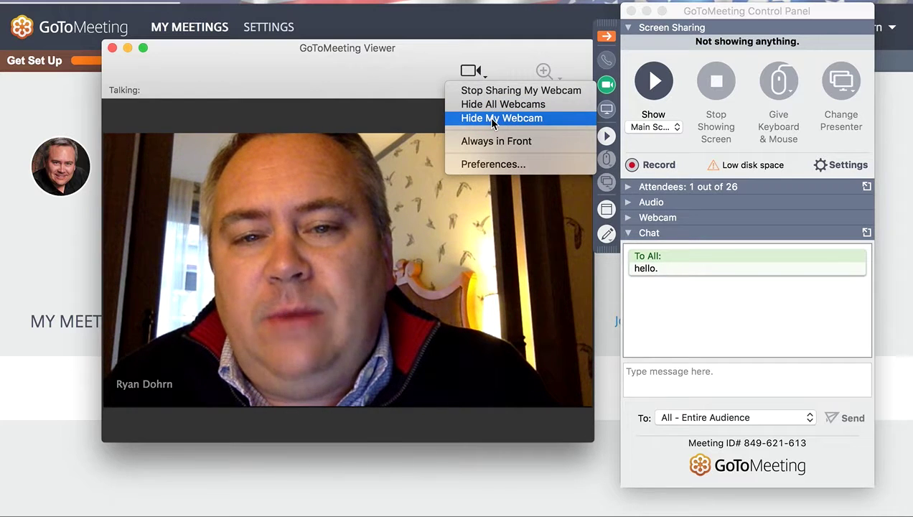
click(489, 165)
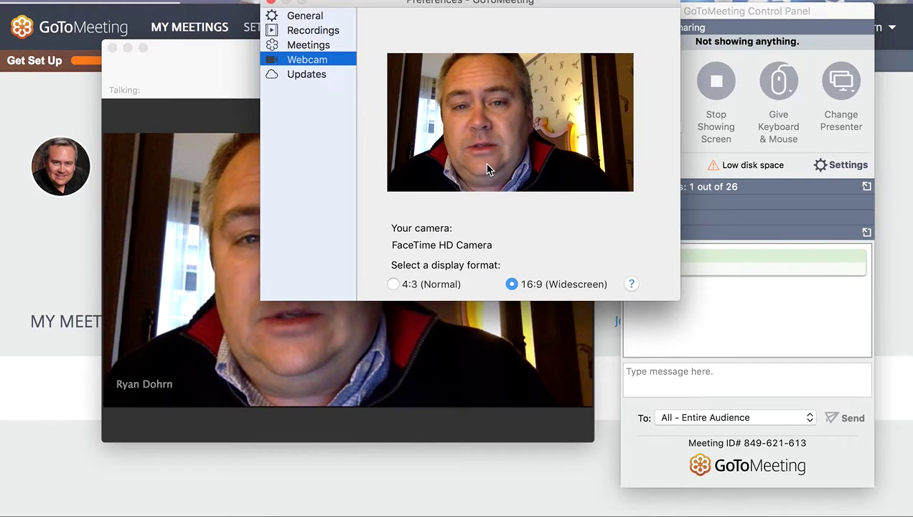
drag(491, 10, 491, 50)
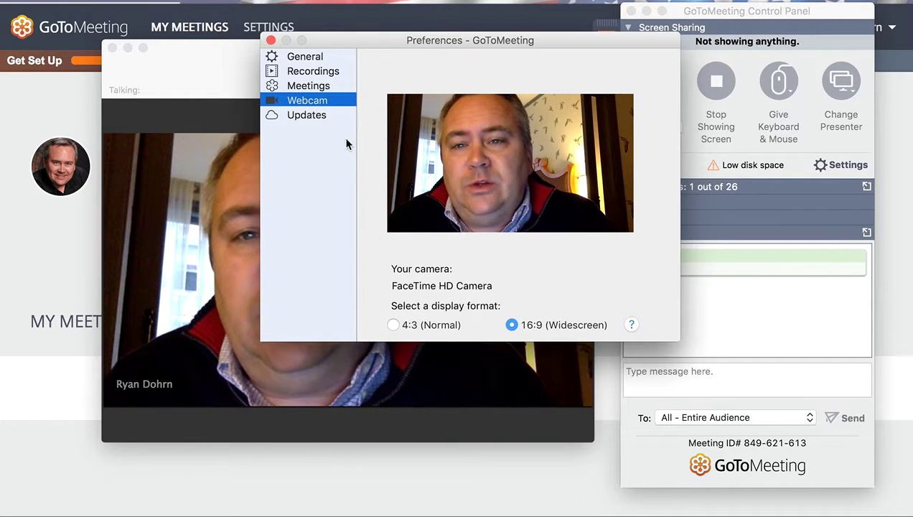
click(271, 40)
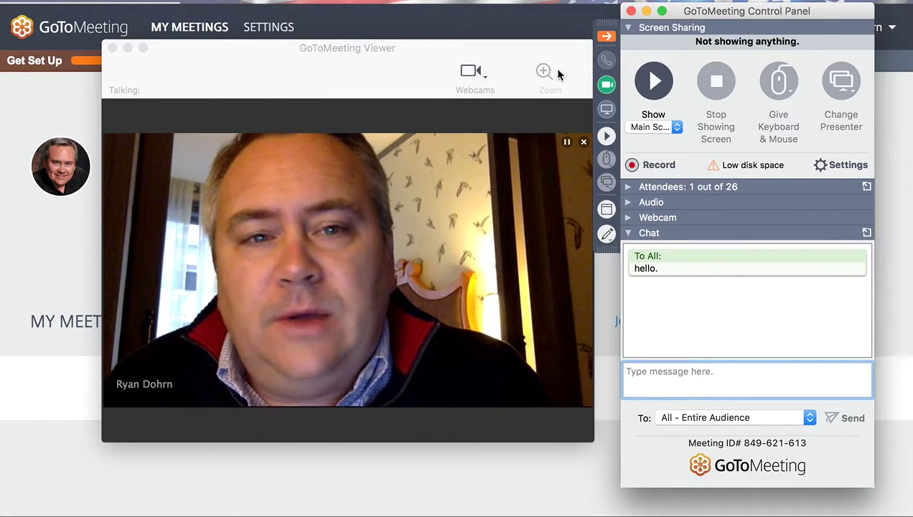
click(607, 84)
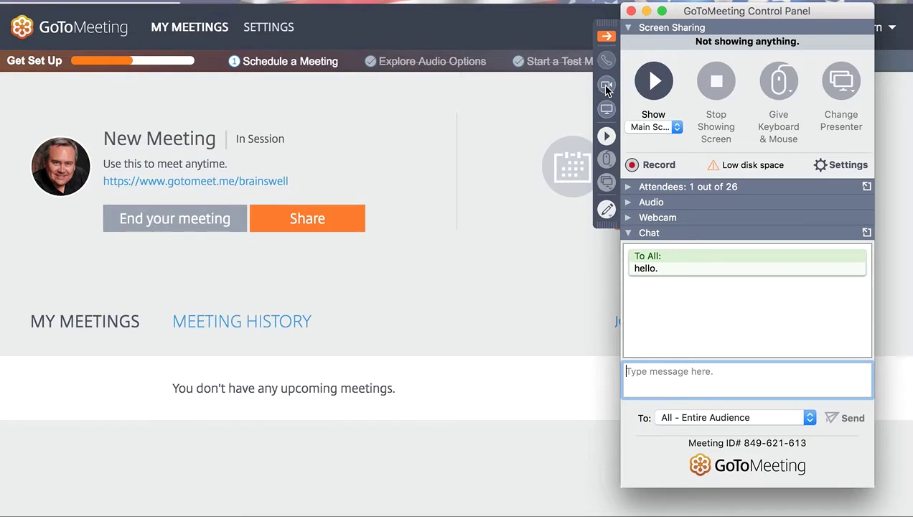
click(628, 189)
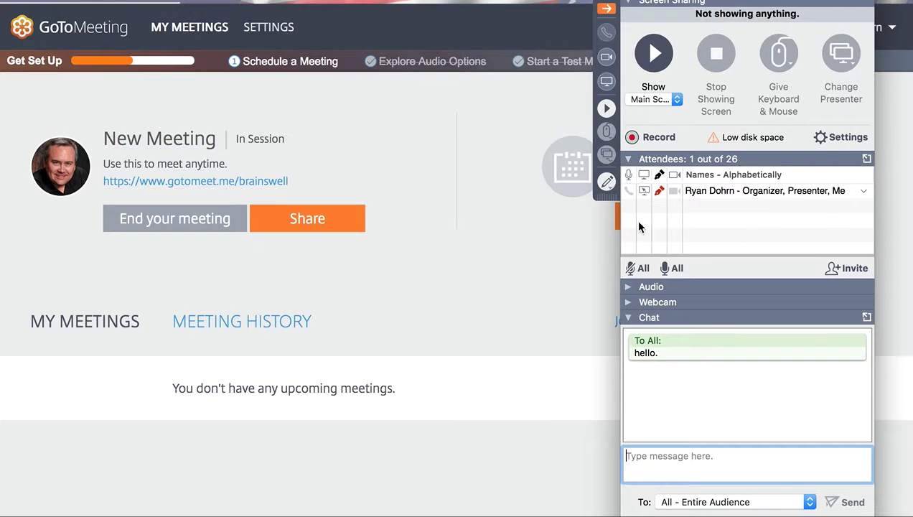
click(675, 192)
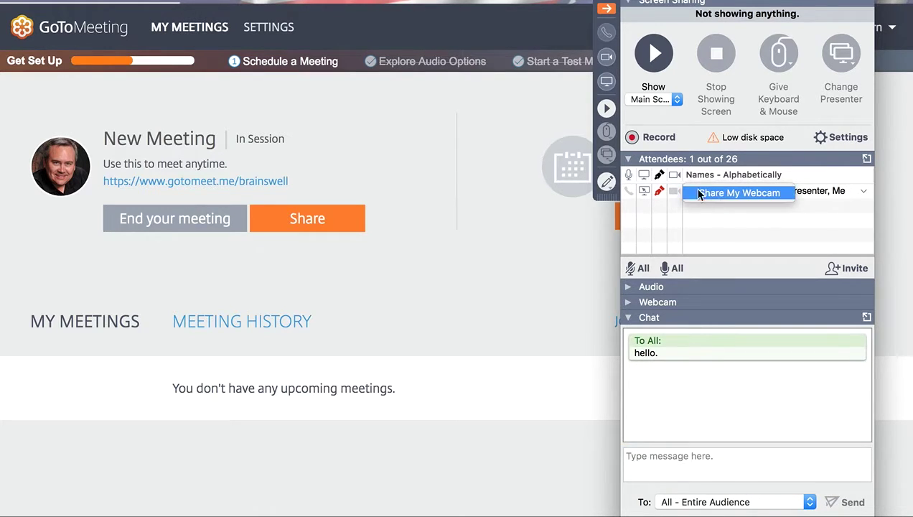
click(673, 195)
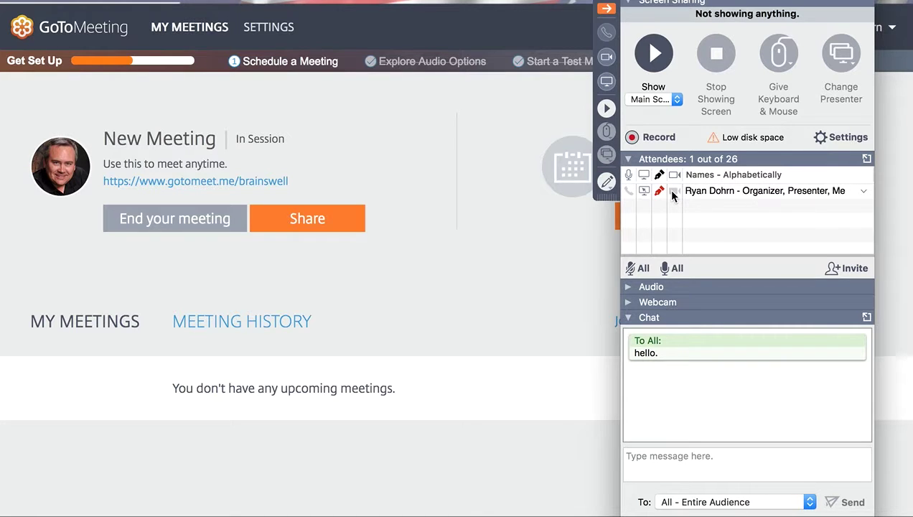
click(628, 160)
click(628, 175)
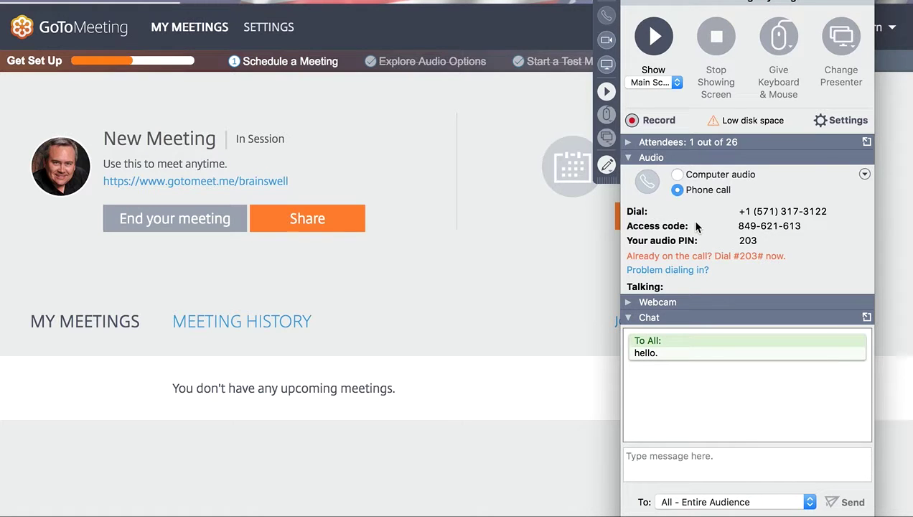
click(629, 158)
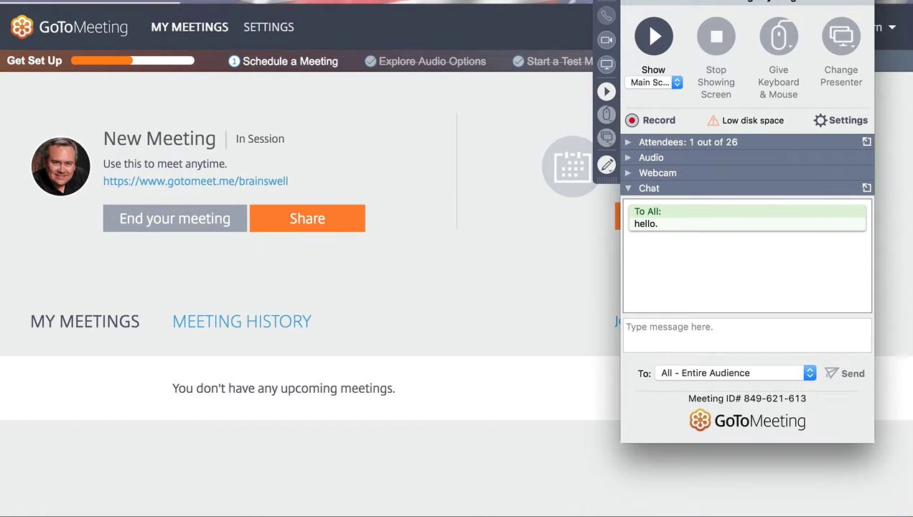